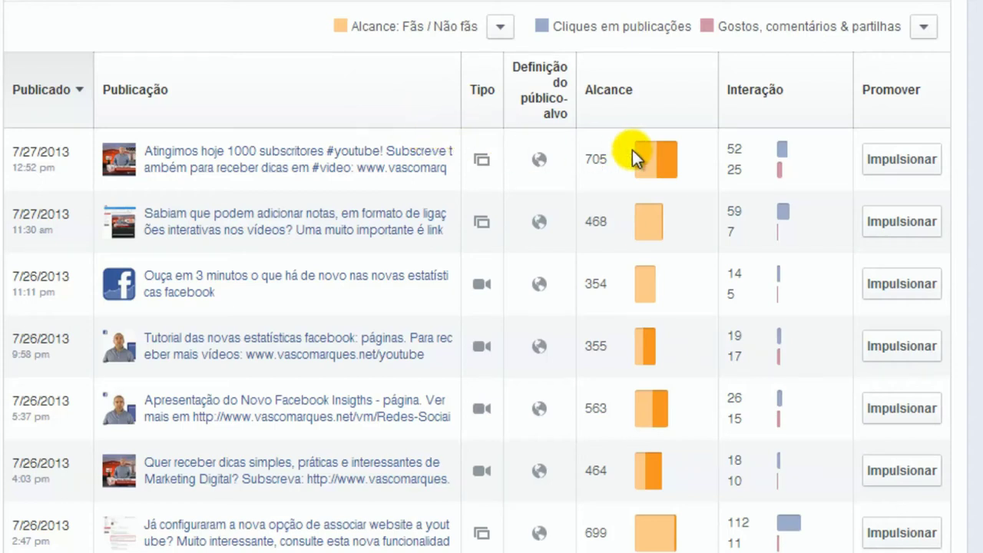
Examine how the reach of individual posts splits between fans and non-fans throughout the published posts list
{"action": "mouse_move", "coordinate": [656, 164]}
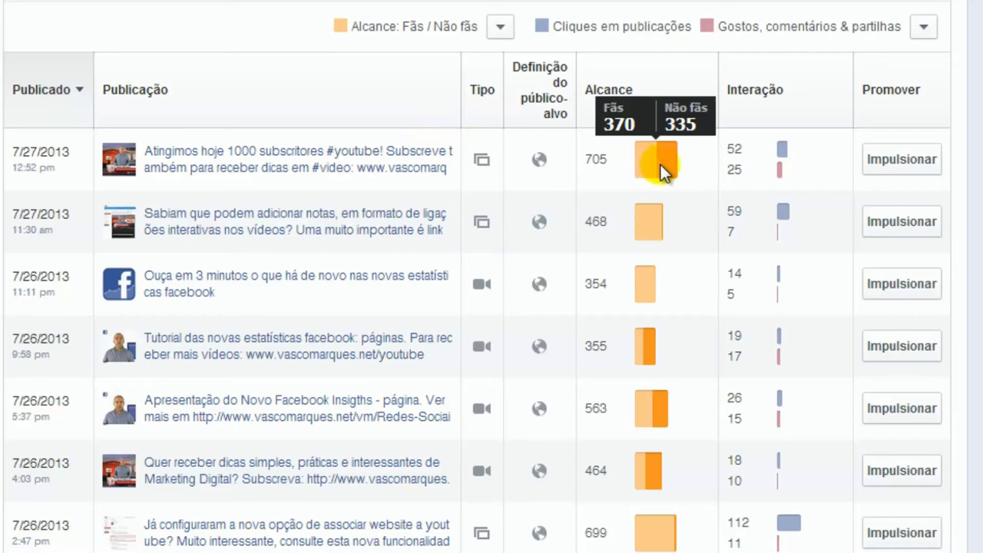
{"action": "scroll", "coordinate": [641, 401], "scroll_direction": "down", "scroll_amount": 5}
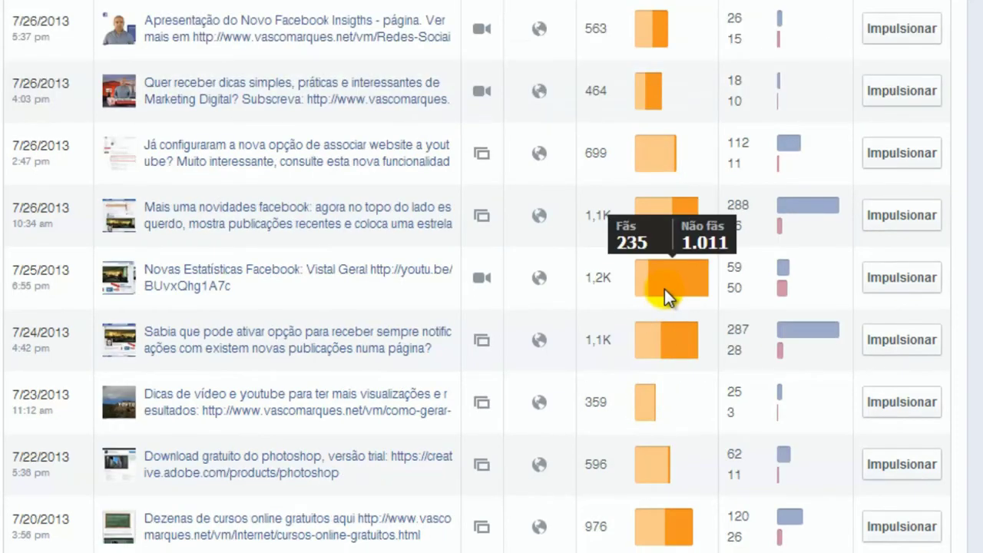
{"action": "mouse_move", "coordinate": [689, 289]}
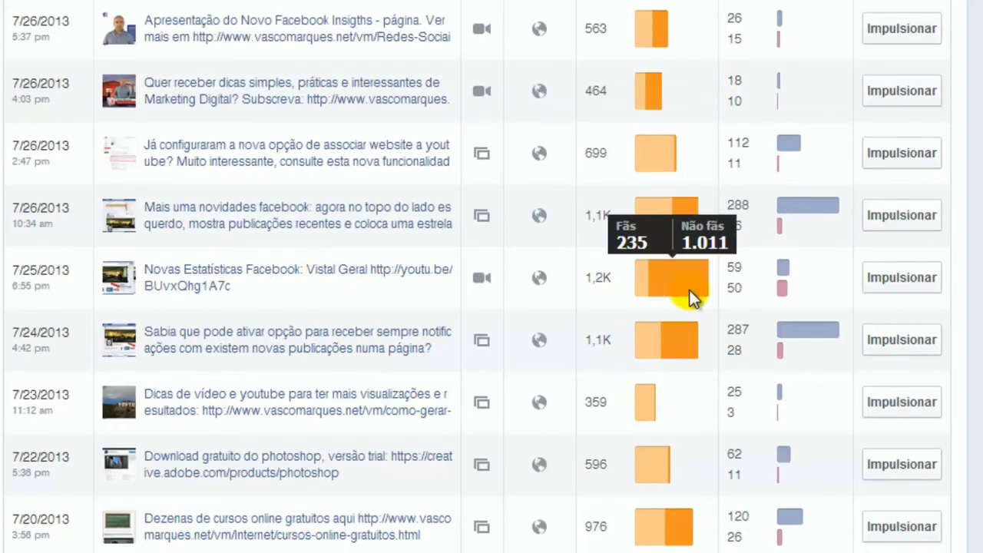
{"action": "mouse_move", "coordinate": [670, 345]}
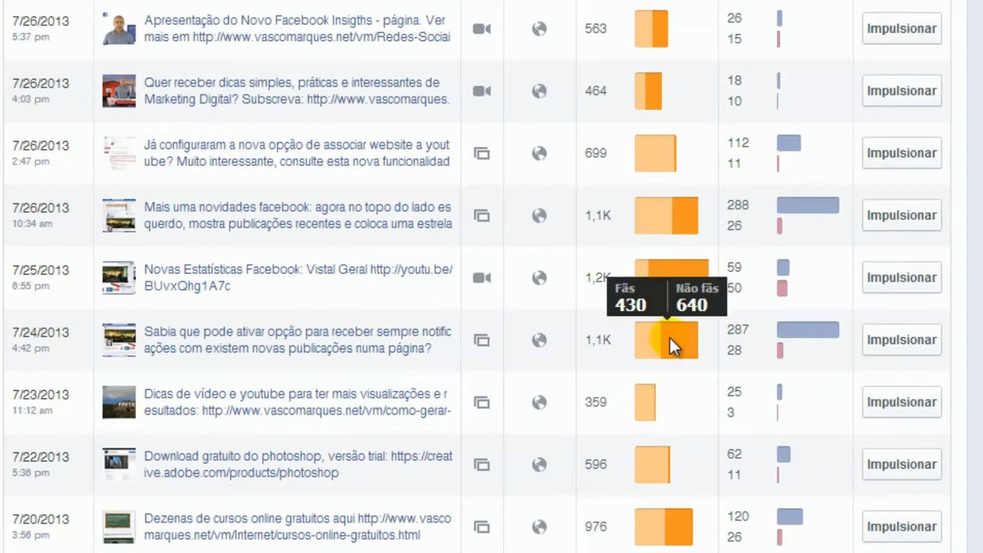
{"action": "scroll", "coordinate": [667, 333], "scroll_direction": "down", "scroll_amount": 5}
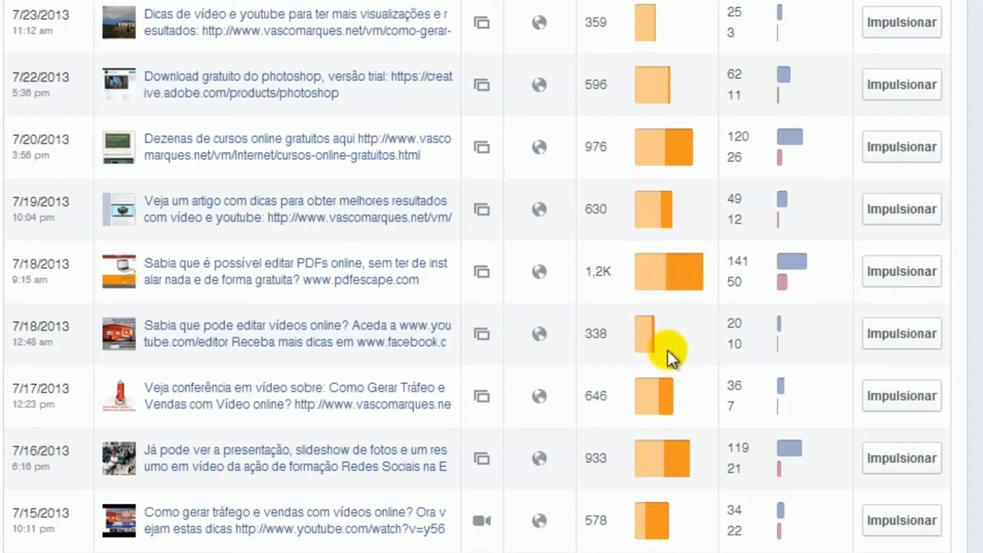
{"action": "scroll", "coordinate": [674, 434], "scroll_direction": "down", "scroll_amount": 5}
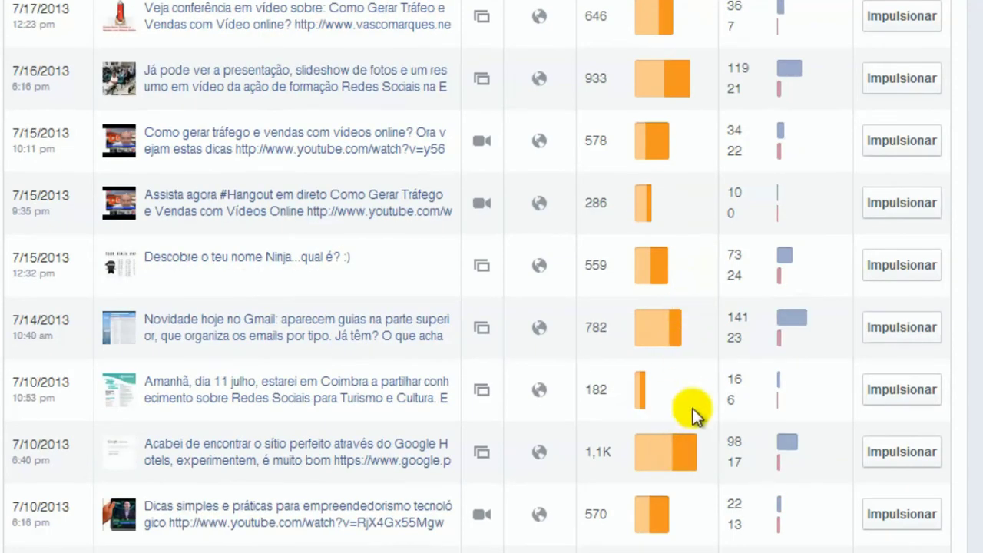
{"action": "scroll", "coordinate": [681, 458], "scroll_direction": "down", "scroll_amount": 5}
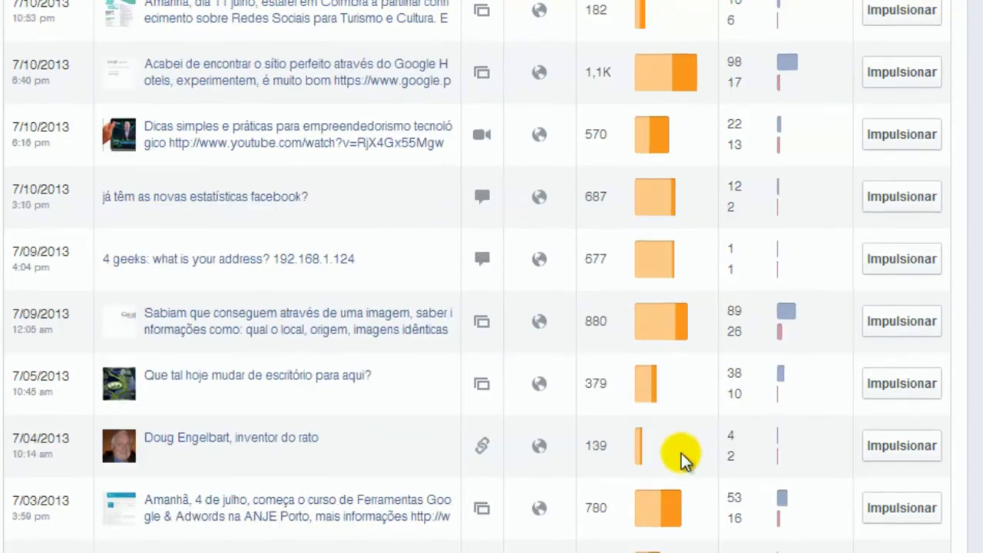
{"action": "scroll", "coordinate": [679, 424], "scroll_direction": "down", "scroll_amount": 6}
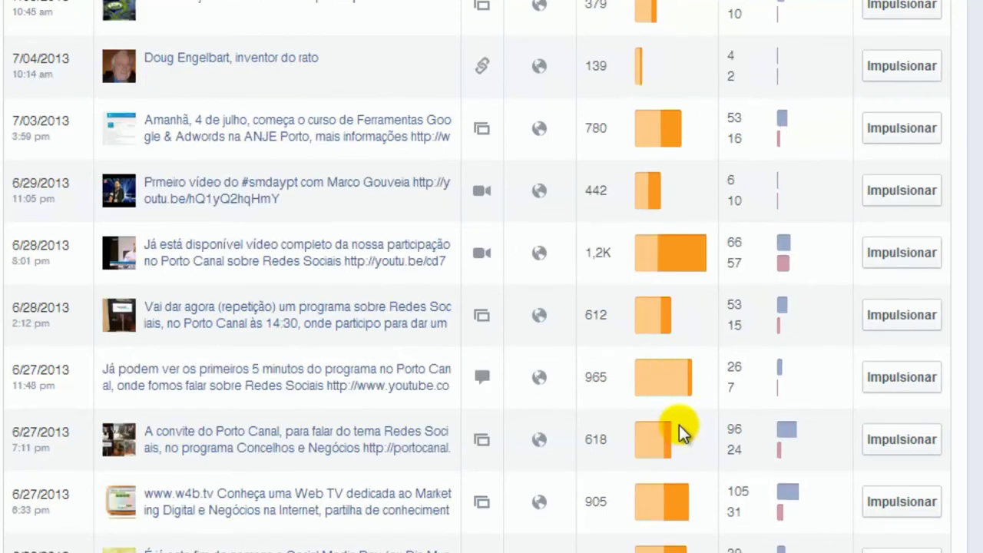
Change the reach display of the posts list from the Fãs / Não fãs split to plain Alcance
{"action": "scroll", "coordinate": [682, 304], "scroll_direction": "up", "scroll_amount": 20}
{"action": "left_click", "coordinate": [499, 26]}
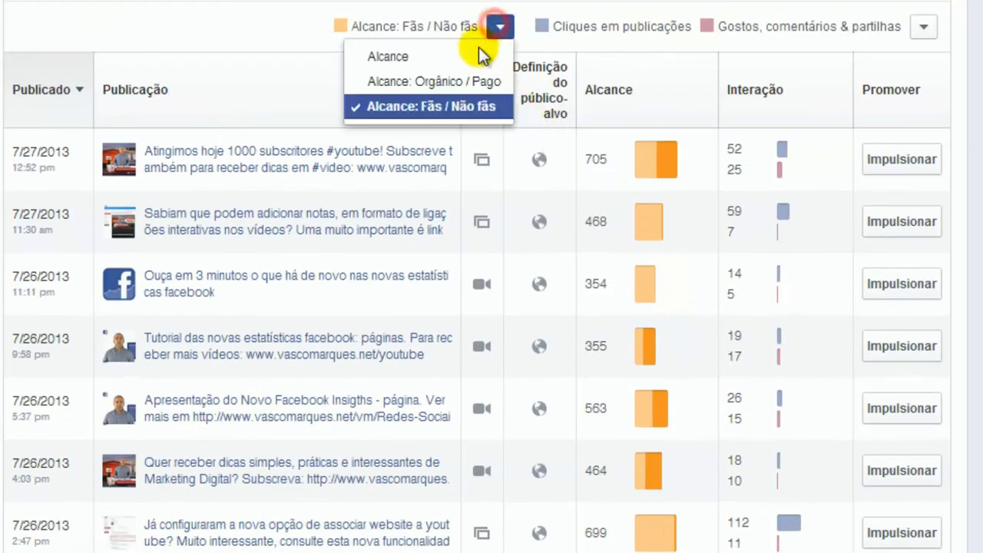
{"action": "left_click", "coordinate": [428, 62]}
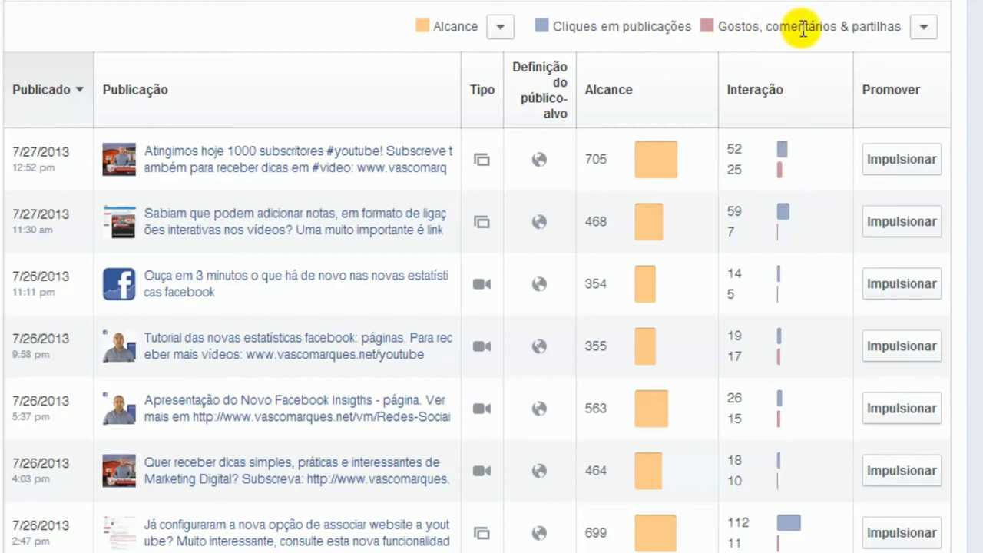
Review the posts' clicks and interactions, and switch the interaction metric to Gostos / Comentários / Partilhas
{"action": "scroll", "coordinate": [783, 503], "scroll_direction": "down", "scroll_amount": 5}
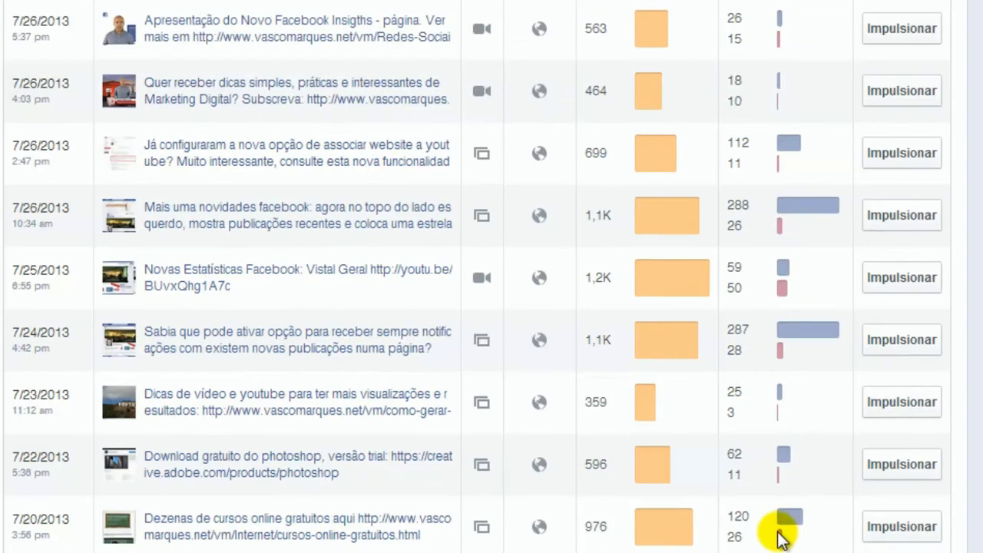
{"action": "scroll", "coordinate": [771, 430], "scroll_direction": "up", "scroll_amount": 5}
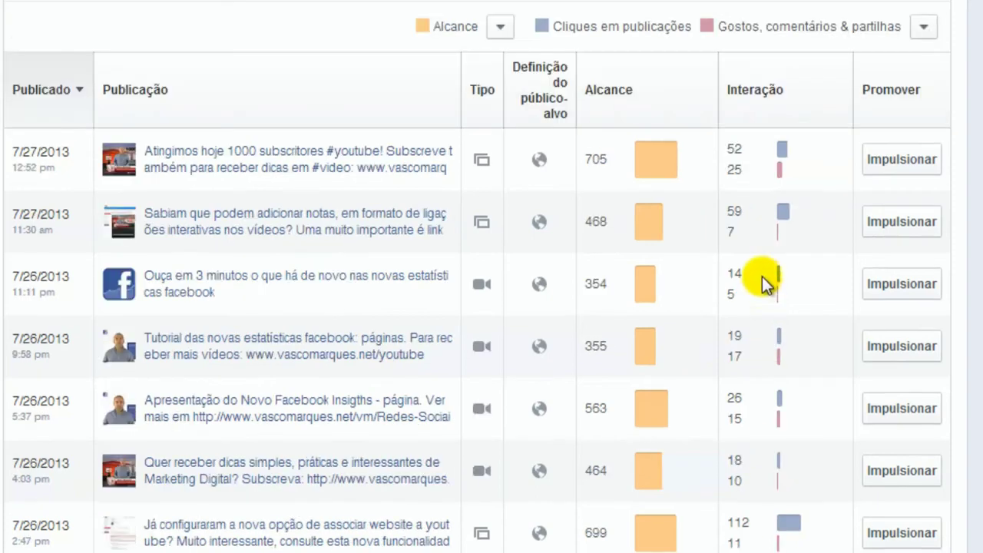
{"action": "left_click", "coordinate": [923, 29]}
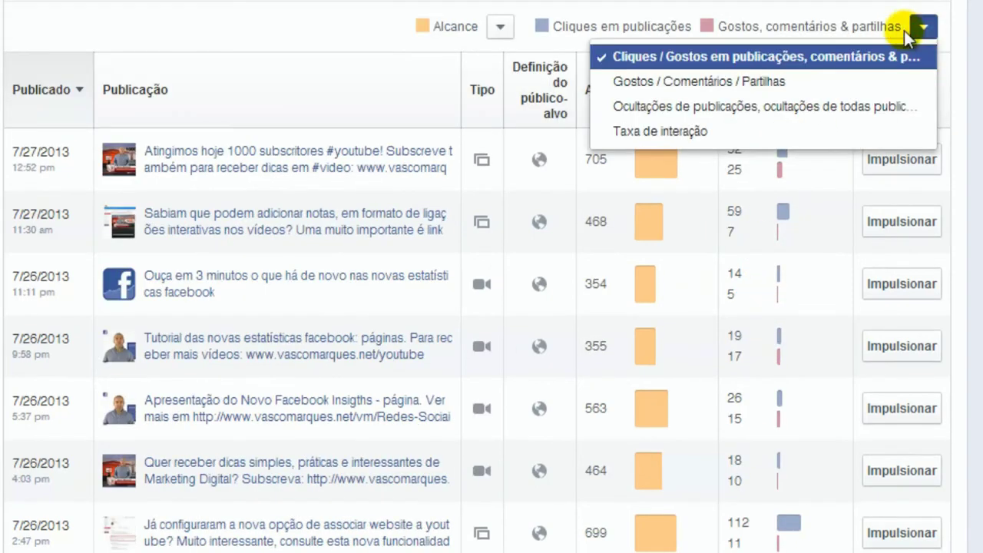
{"action": "left_click", "coordinate": [685, 86]}
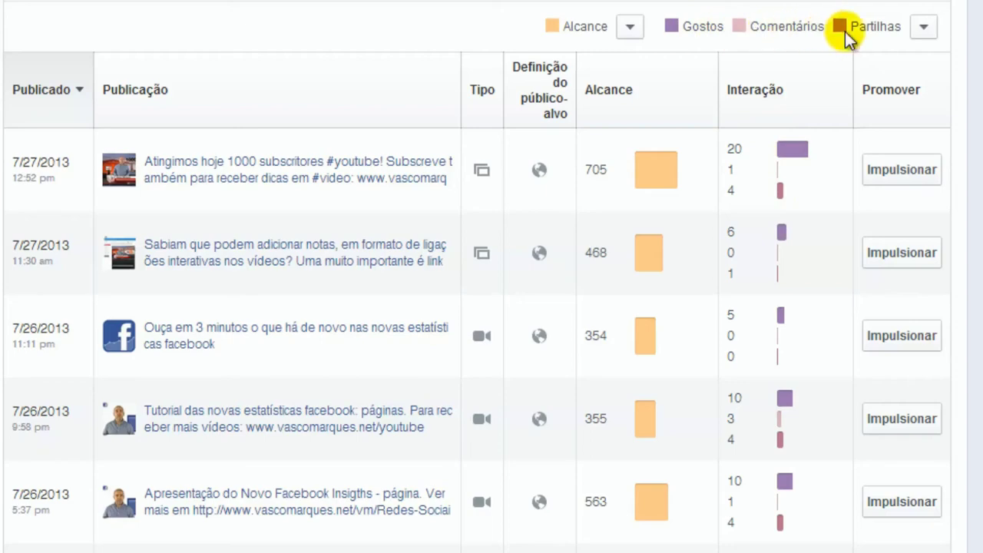
{"action": "scroll", "coordinate": [788, 253], "scroll_direction": "down", "scroll_amount": 15}
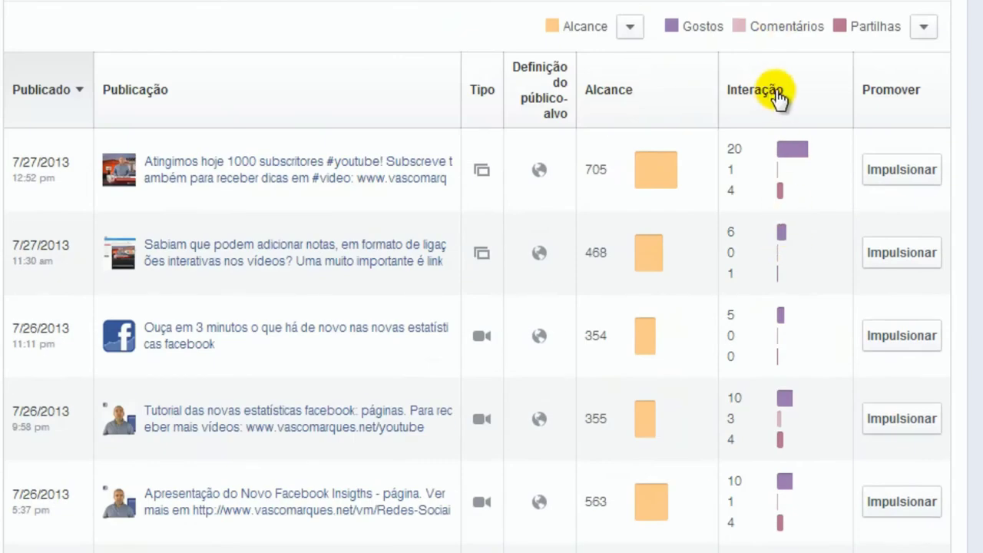
Show post hides, spam reports and page unlikes as the interaction metric and check which posts received negative feedback
{"action": "left_click", "coordinate": [924, 28]}
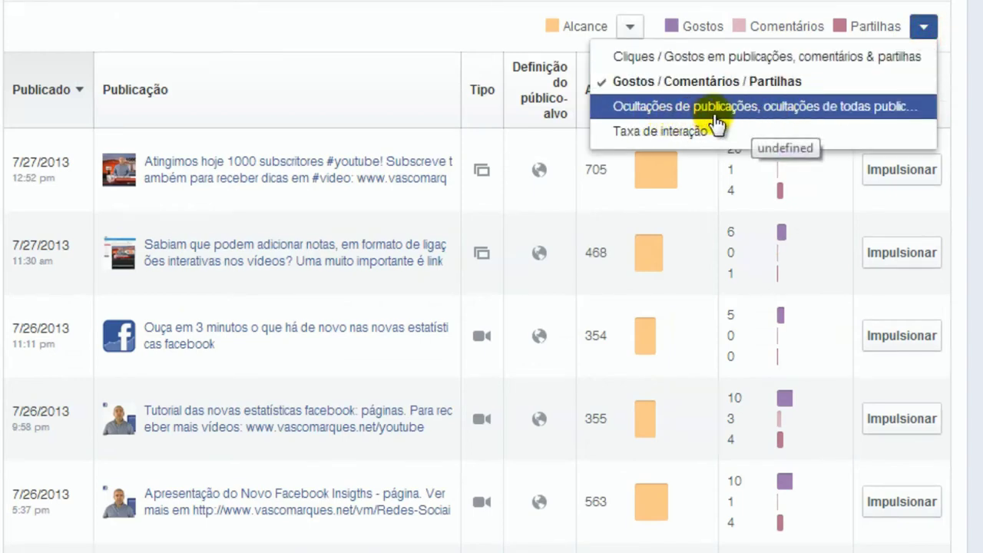
{"action": "left_click", "coordinate": [807, 112]}
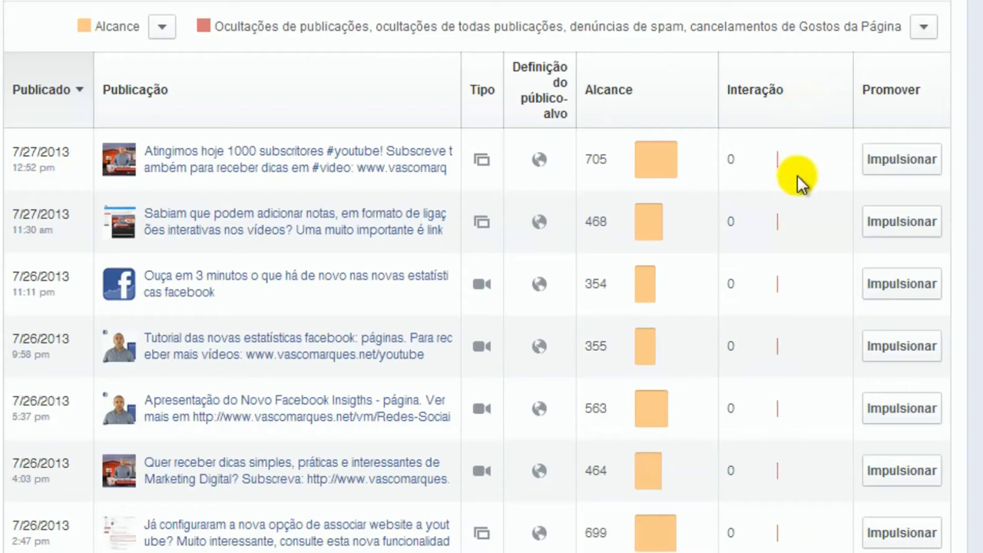
{"action": "scroll", "coordinate": [798, 188], "scroll_direction": "down", "scroll_amount": 10}
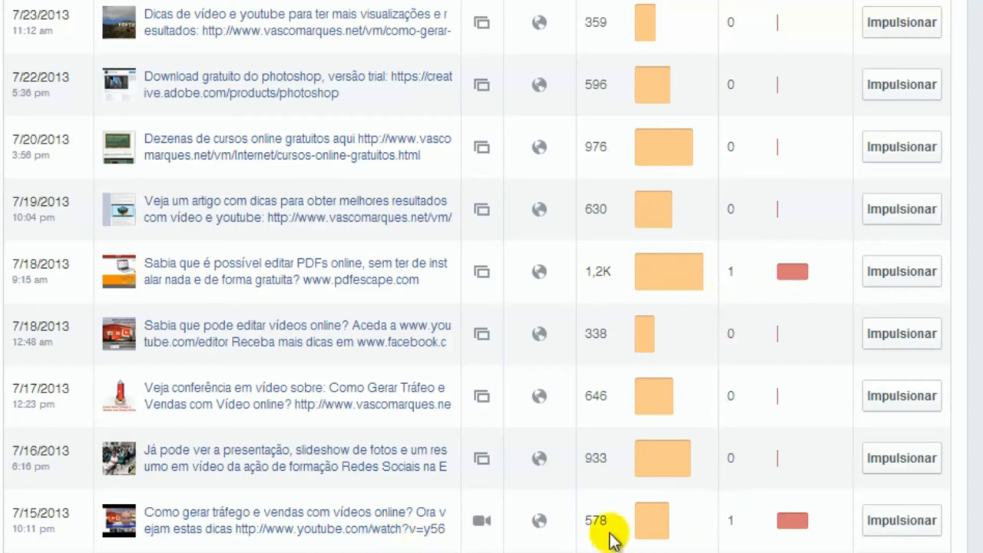
{"action": "scroll", "coordinate": [597, 535], "scroll_direction": "down", "scroll_amount": 15}
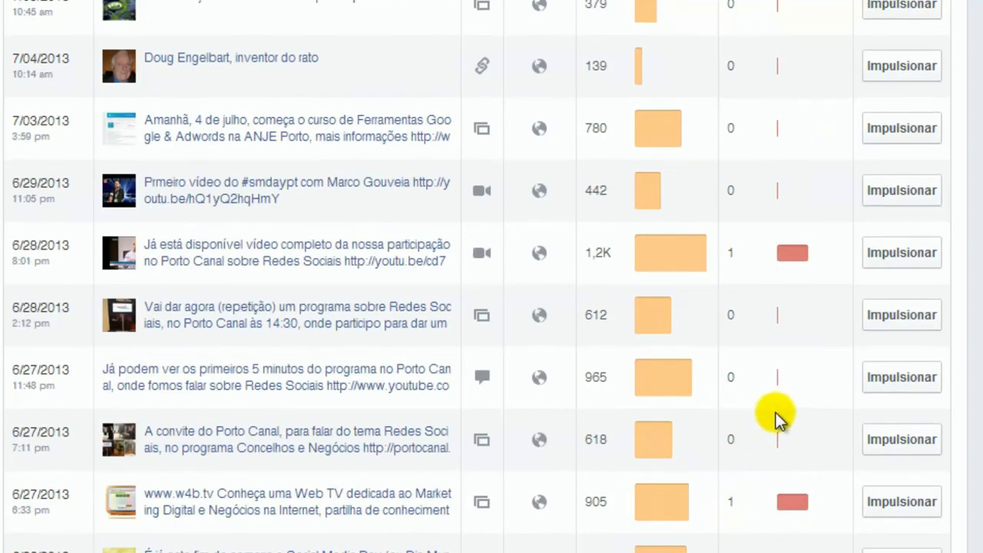
{"action": "scroll", "coordinate": [768, 410], "scroll_direction": "down", "scroll_amount": 8}
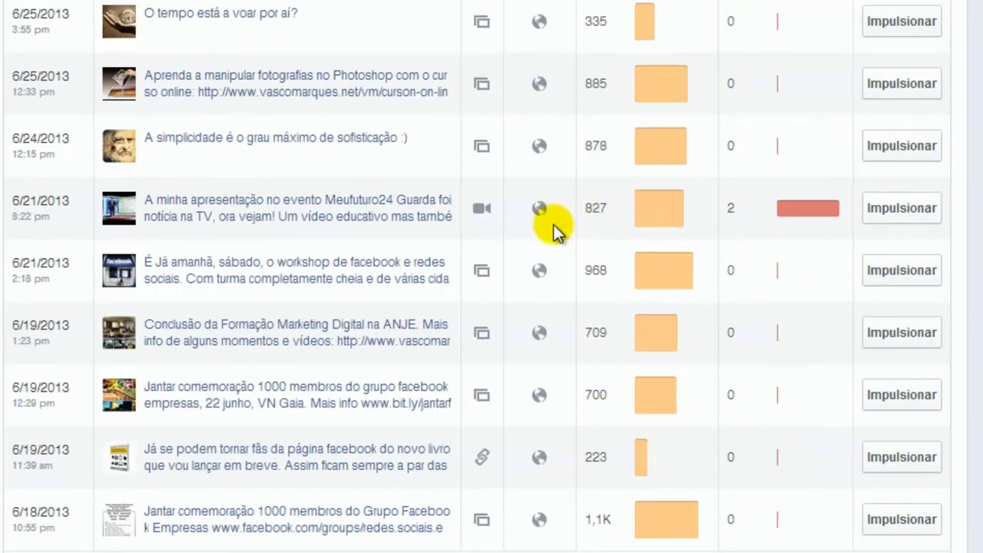
{"action": "scroll", "coordinate": [768, 430], "scroll_direction": "up", "scroll_amount": 12}
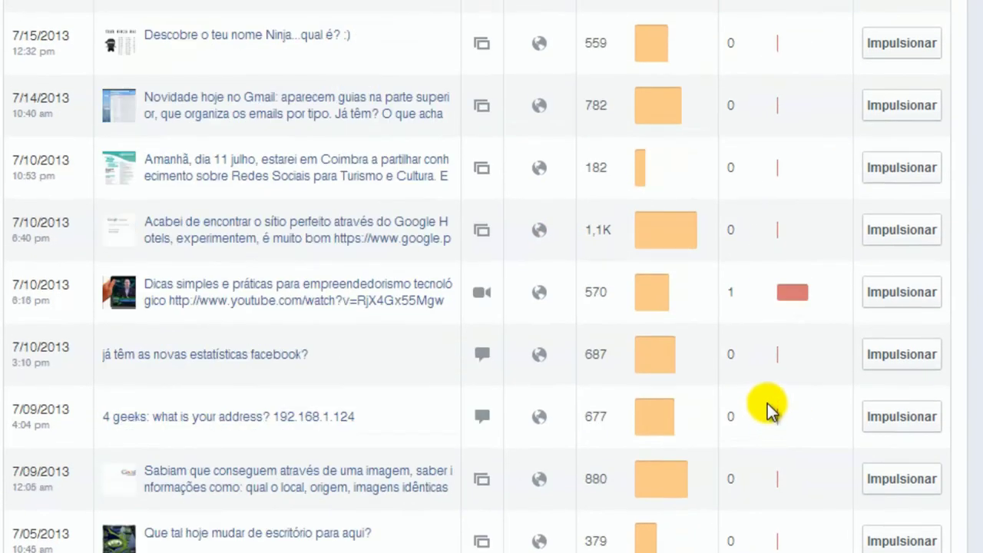
{"action": "scroll", "coordinate": [768, 411], "scroll_direction": "up", "scroll_amount": 5}
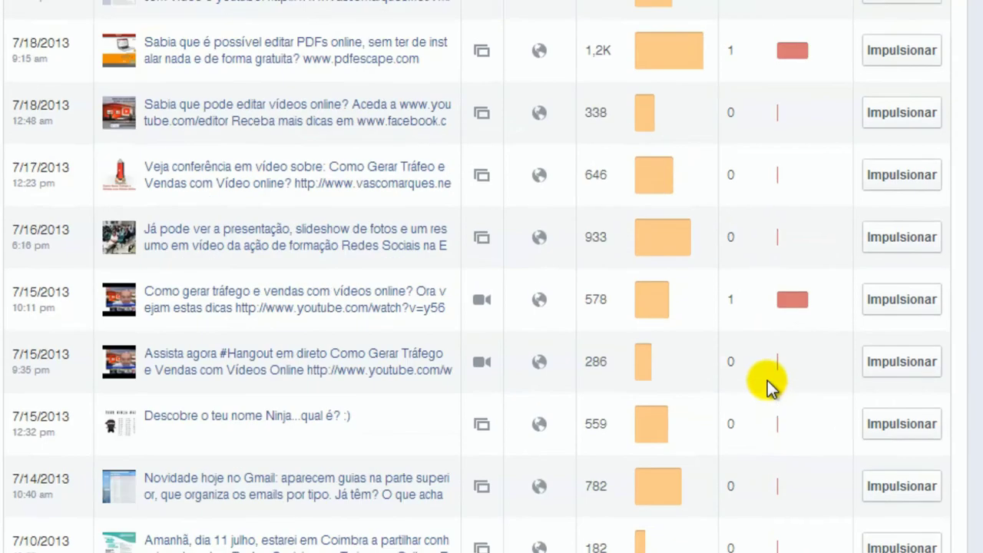
View the detailed statistics of the 7/18/2013 post about editing PDFs online, and close them
{"action": "left_click", "coordinate": [241, 55]}
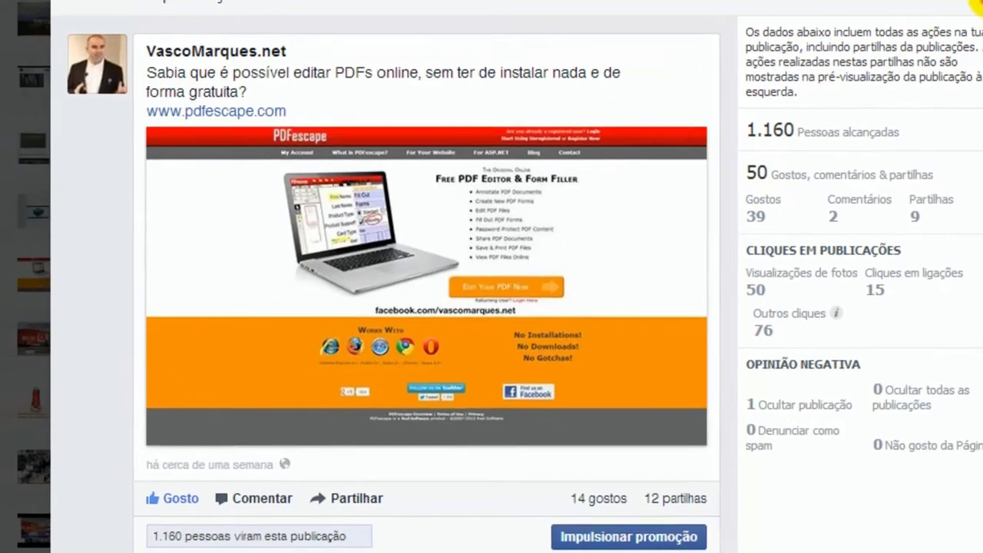
{"action": "left_click", "coordinate": [964, 2]}
Switch the interaction metric to Taxa de interação and compare the rates across the published posts
{"action": "scroll", "coordinate": [826, 436], "scroll_direction": "up", "scroll_amount": 10}
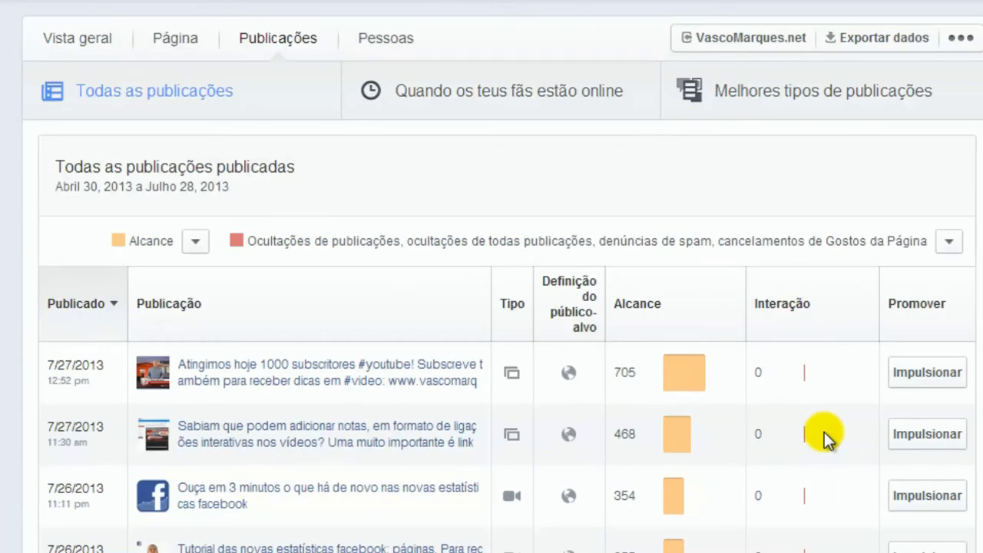
{"action": "left_click", "coordinate": [952, 242]}
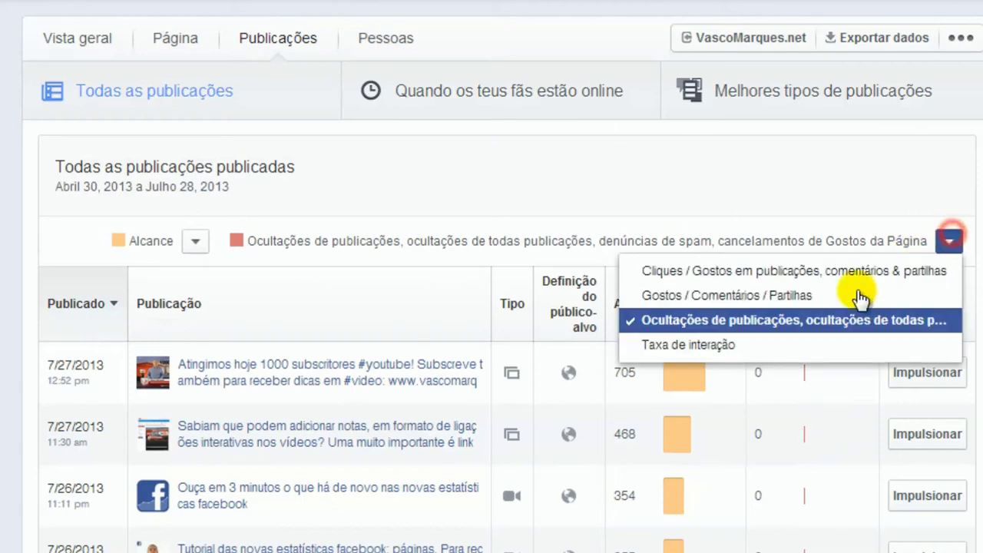
{"action": "left_click", "coordinate": [693, 347]}
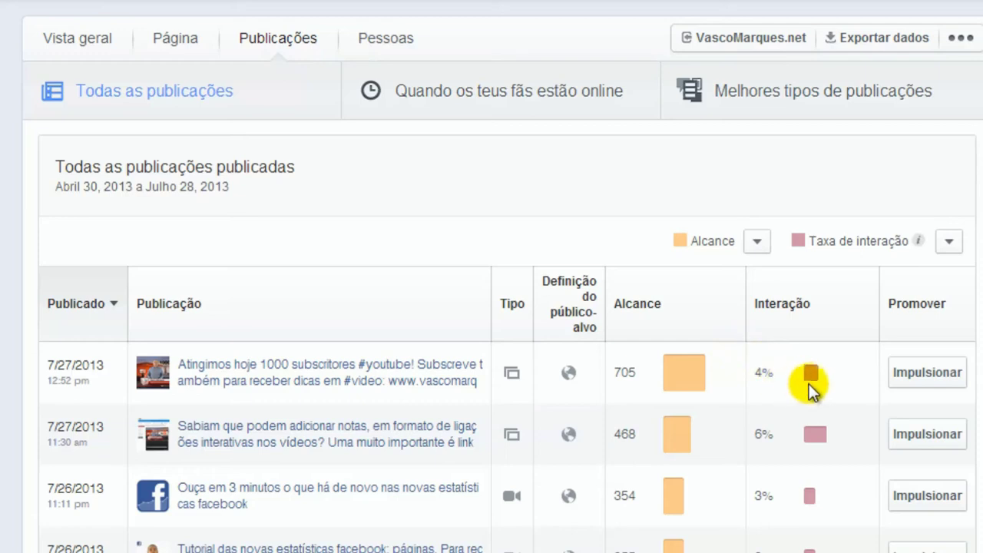
{"action": "scroll", "coordinate": [810, 392], "scroll_direction": "down", "scroll_amount": 5}
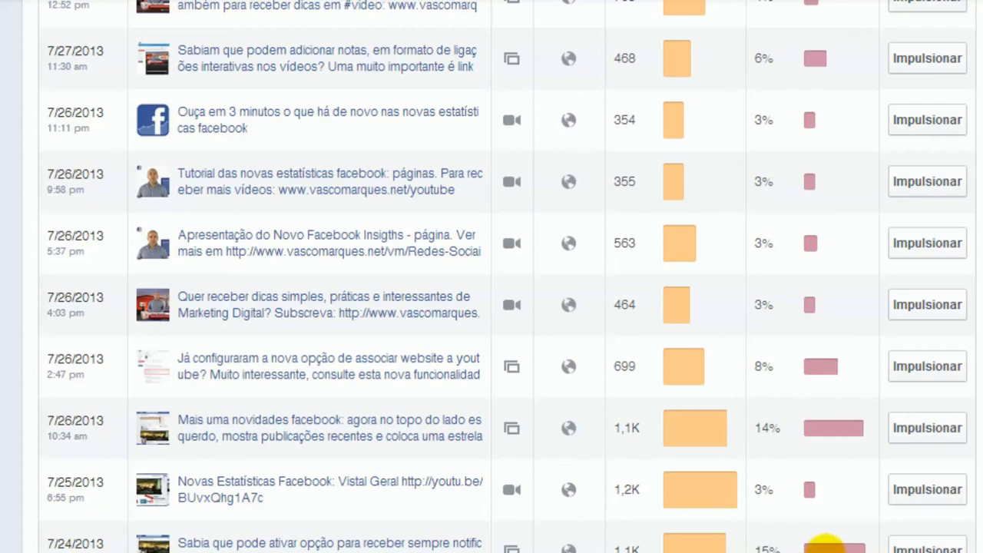
{"action": "scroll", "coordinate": [828, 547], "scroll_direction": "down", "scroll_amount": 20}
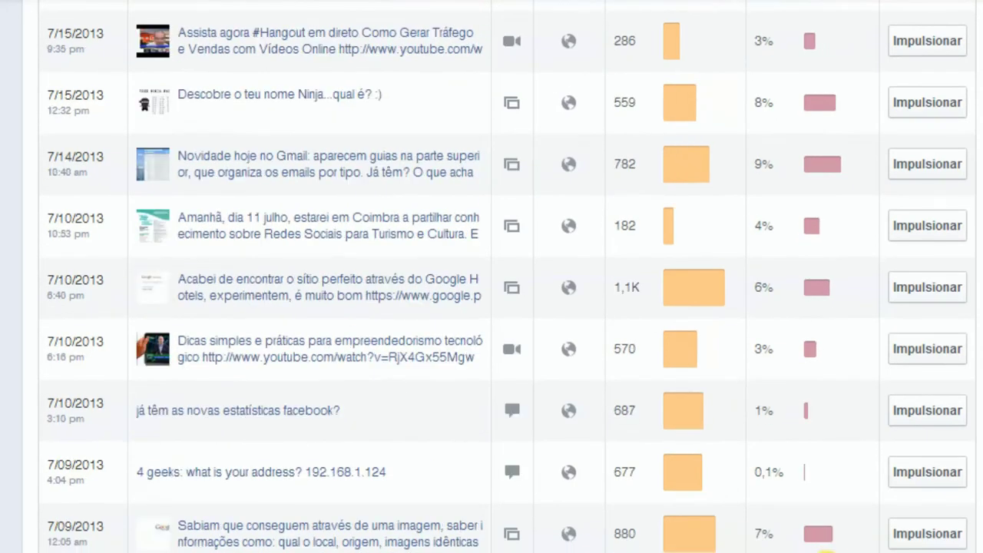
{"action": "scroll", "coordinate": [810, 462], "scroll_direction": "down", "scroll_amount": 9}
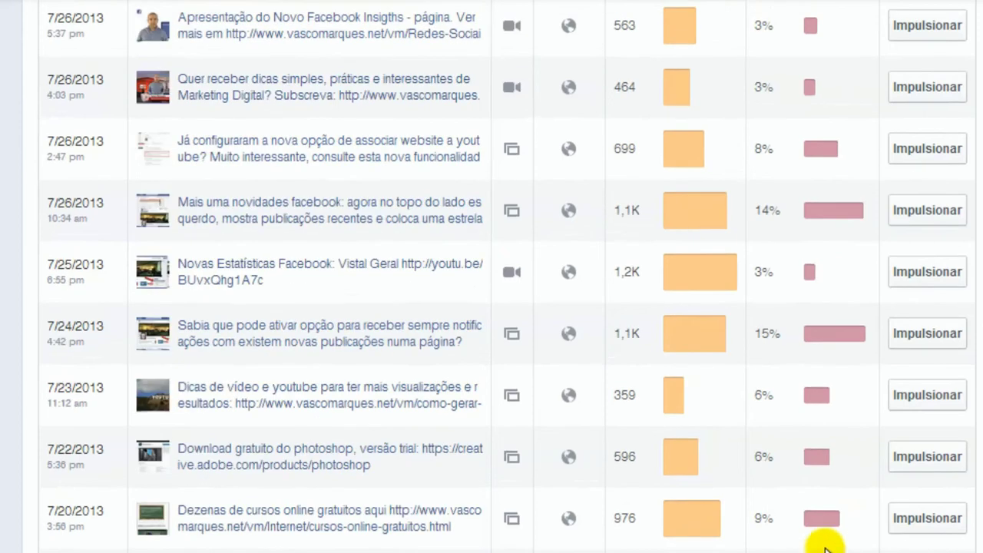
{"action": "scroll", "coordinate": [824, 542], "scroll_direction": "up", "scroll_amount": 8}
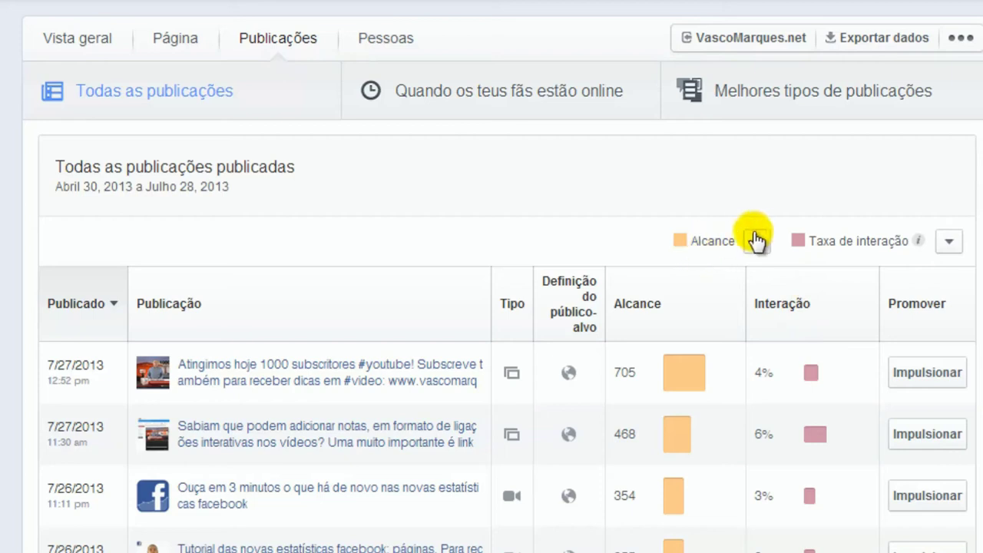
Sort the posts by the Interação column using Gostos, comentários & partilhas
{"action": "left_click", "coordinate": [791, 309]}
{"action": "left_click", "coordinate": [787, 304]}
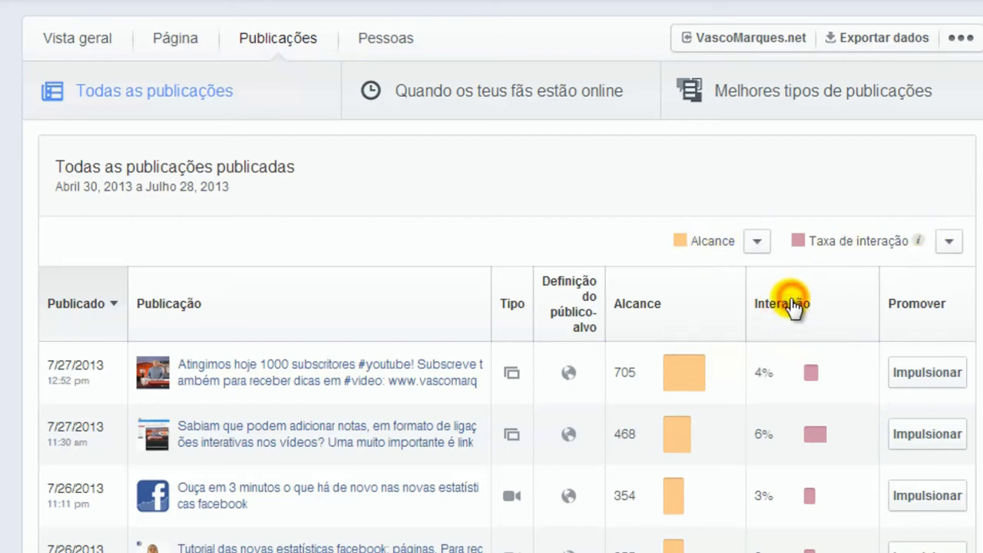
{"action": "left_click", "coordinate": [785, 308]}
{"action": "left_click", "coordinate": [777, 360]}
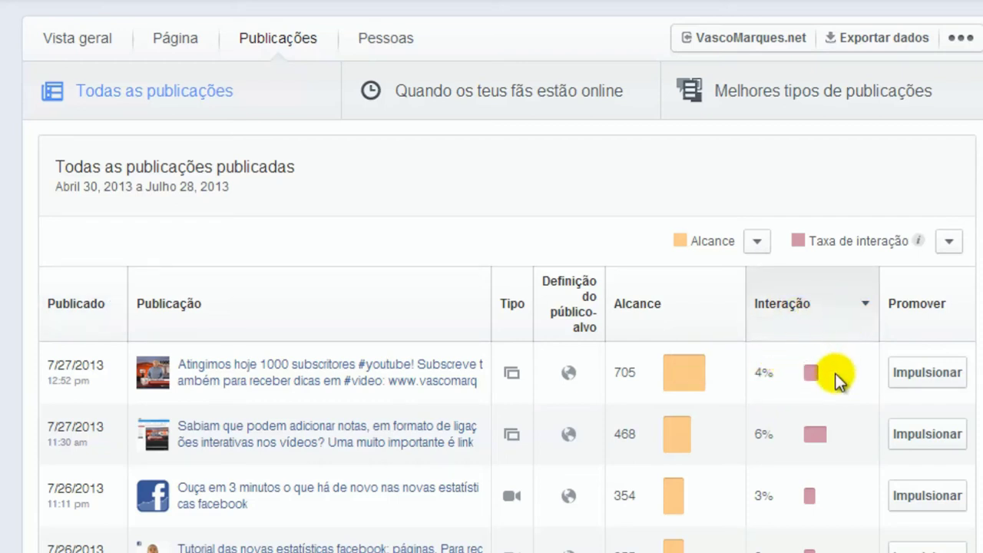
Sort the posts by Cliques em publicações in the Interação column, and finally by Alcance
{"action": "left_click", "coordinate": [817, 303]}
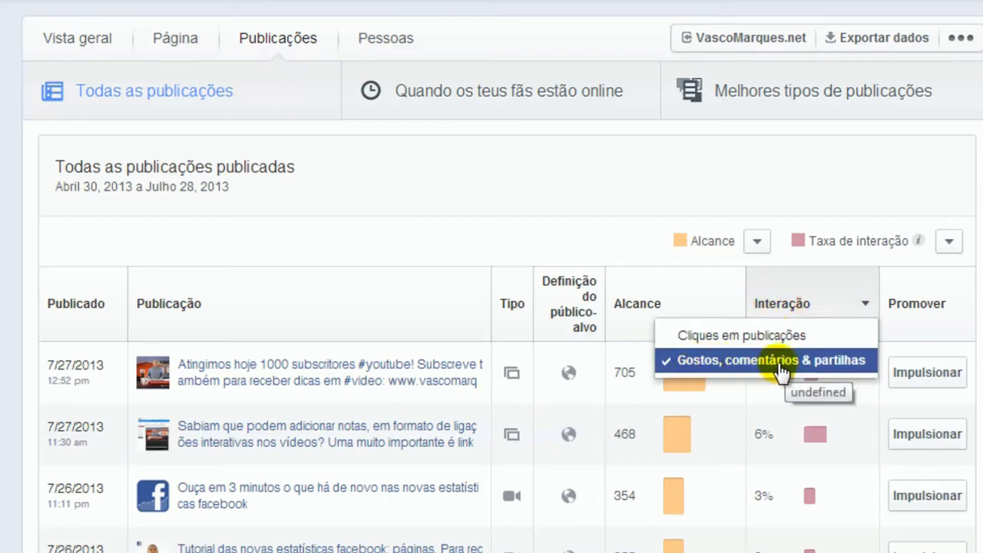
{"action": "left_click", "coordinate": [693, 339]}
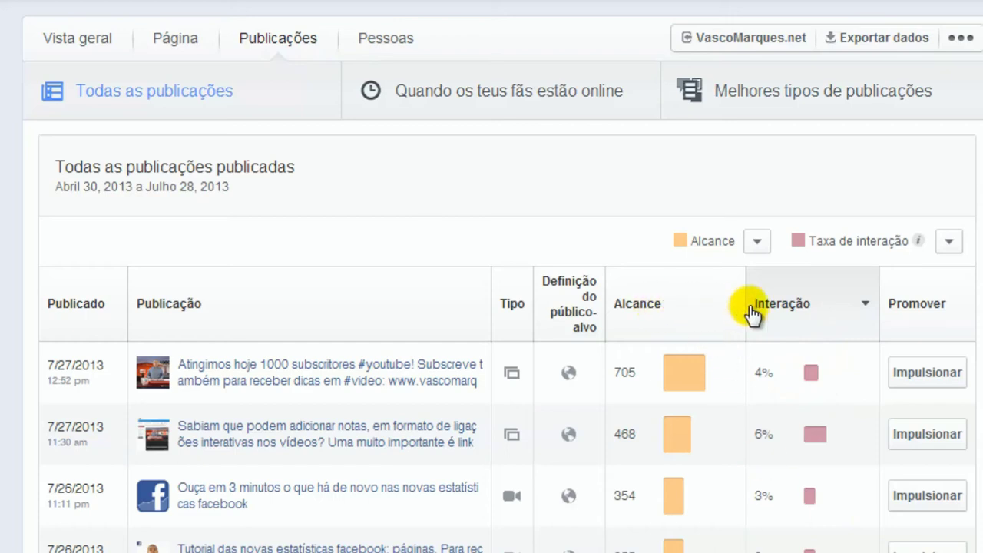
{"action": "left_click", "coordinate": [636, 311]}
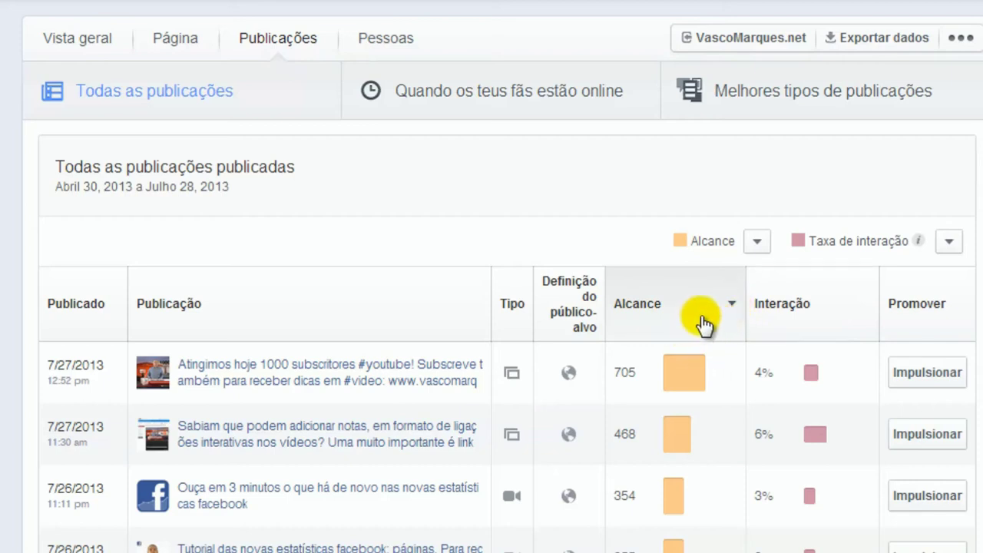
Switch the interaction metric to Cliques / Gostos em publicações, comentários & partilhas and look through the posts sorted by Alcance
{"action": "left_click", "coordinate": [949, 241]}
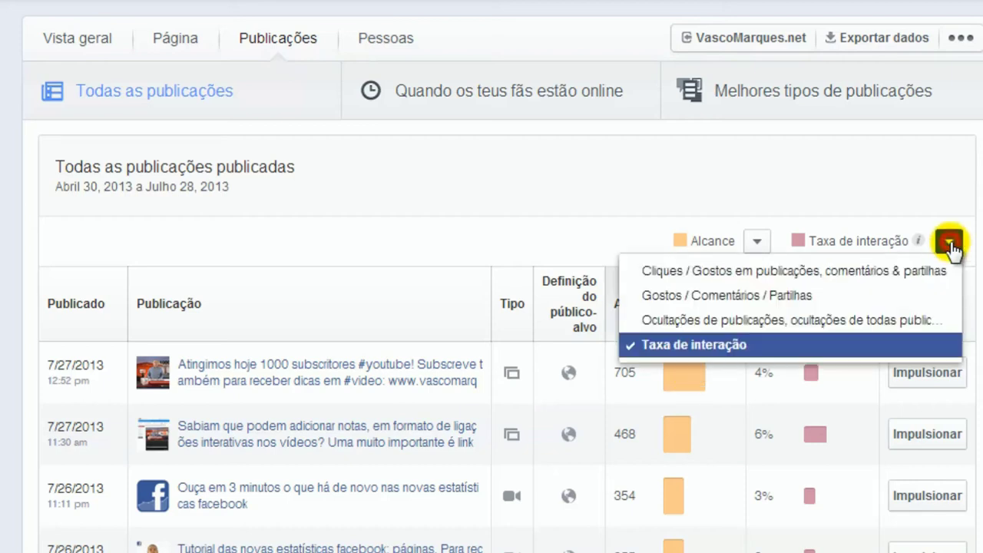
{"action": "left_click", "coordinate": [781, 273]}
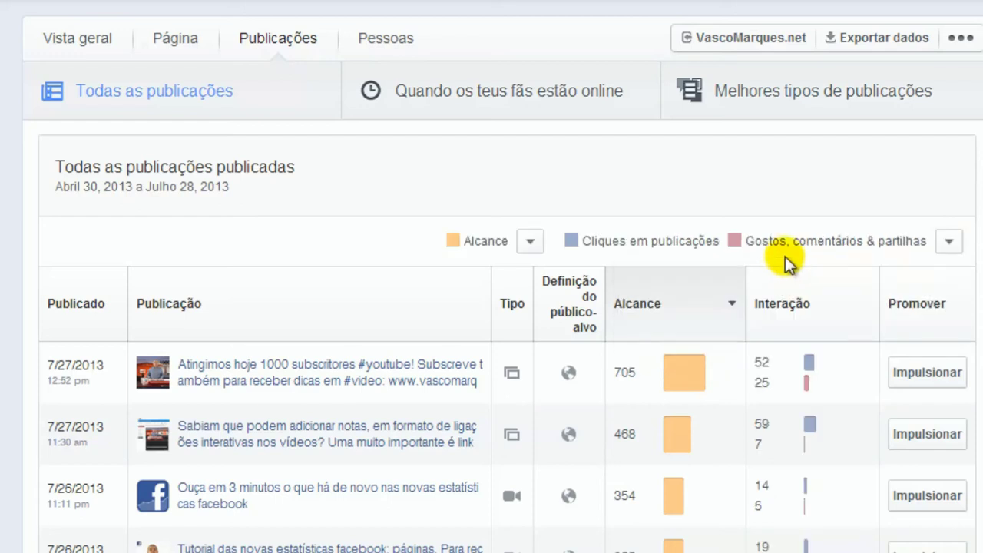
{"action": "left_click", "coordinate": [530, 241]}
{"action": "left_click", "coordinate": [530, 241]}
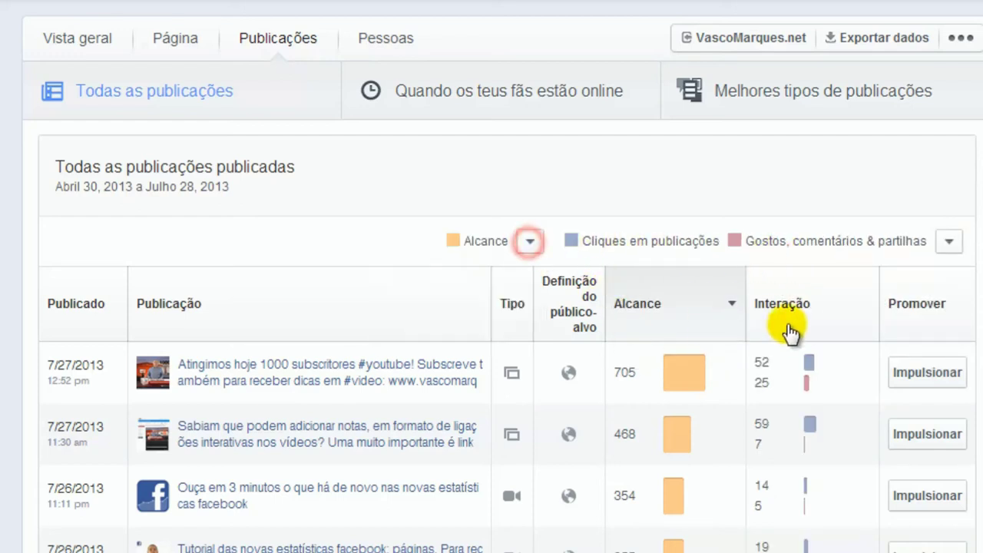
{"action": "left_click", "coordinate": [419, 316]}
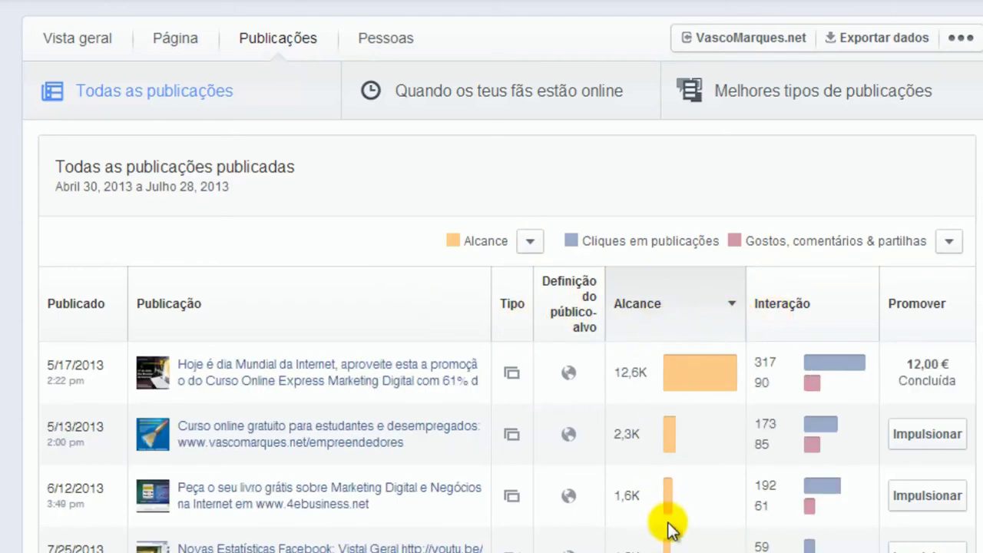
{"action": "scroll", "coordinate": [666, 522], "scroll_direction": "down", "scroll_amount": 20}
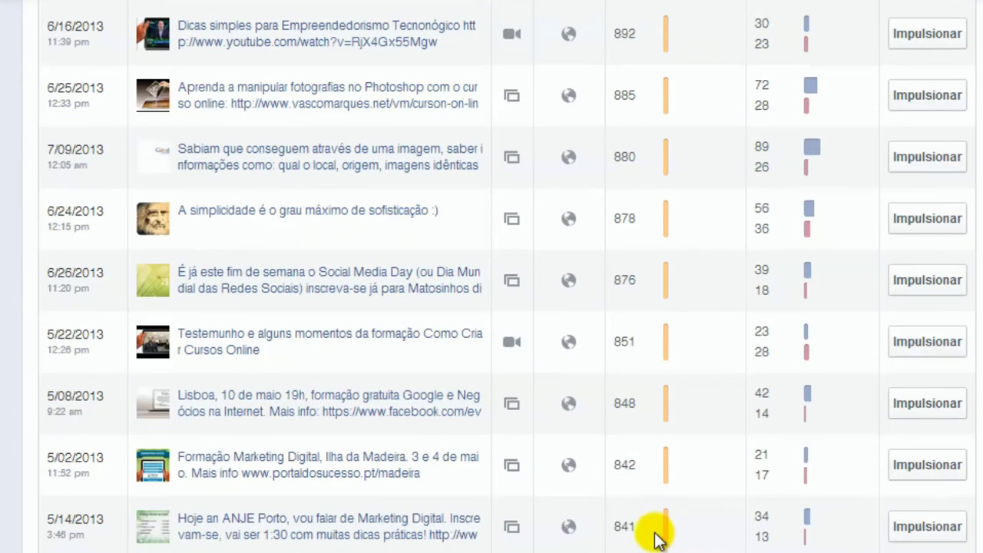
{"action": "scroll", "coordinate": [653, 536], "scroll_direction": "up", "scroll_amount": 20}
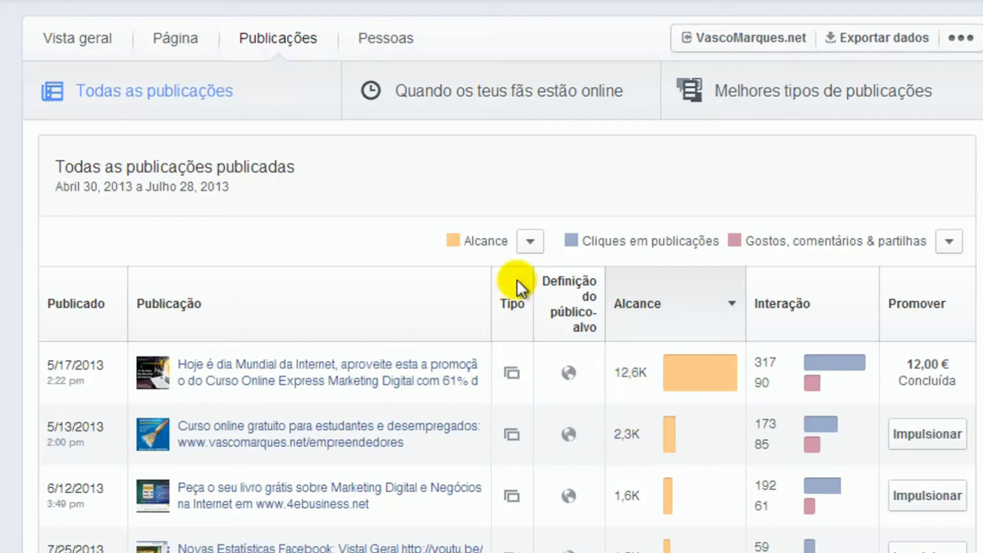
Switch the reach metric to Alcance: Orgânico / Pago and check the organic and paid split of the top posts
{"action": "left_click", "coordinate": [530, 242]}
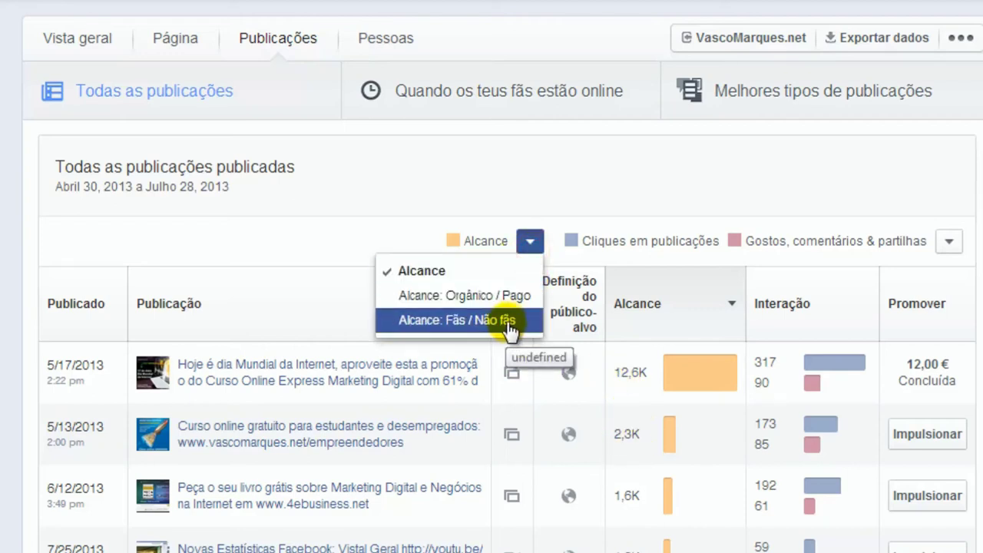
{"action": "left_click", "coordinate": [512, 297]}
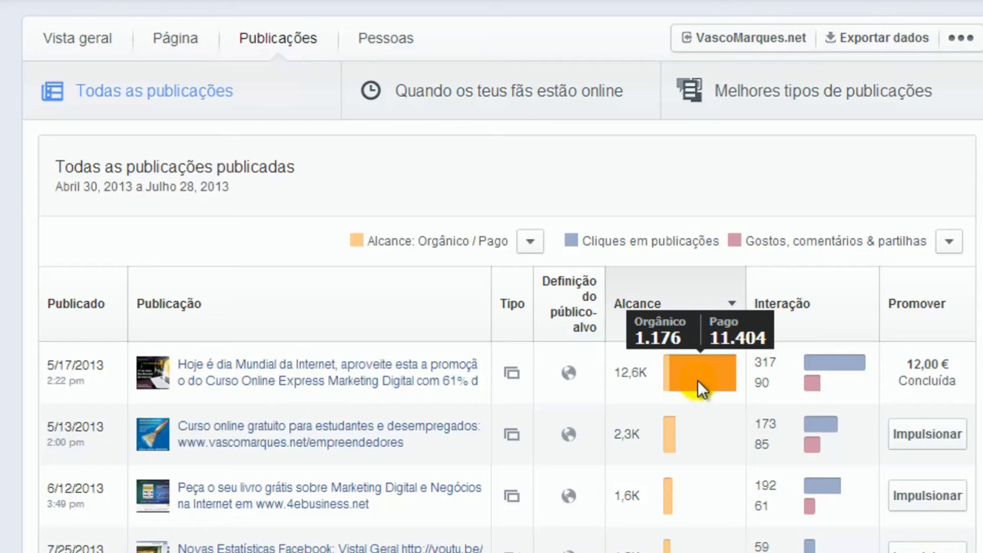
{"action": "mouse_move", "coordinate": [667, 436]}
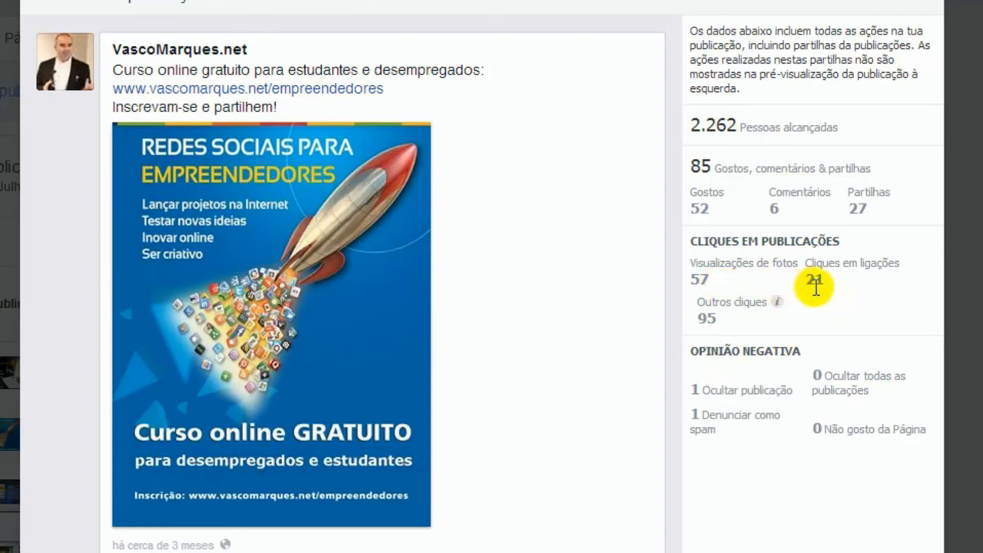
View the detailed statistics of the 5/13/2013 post about the free online course, and close them
{"action": "left_click", "coordinate": [281, 202]}
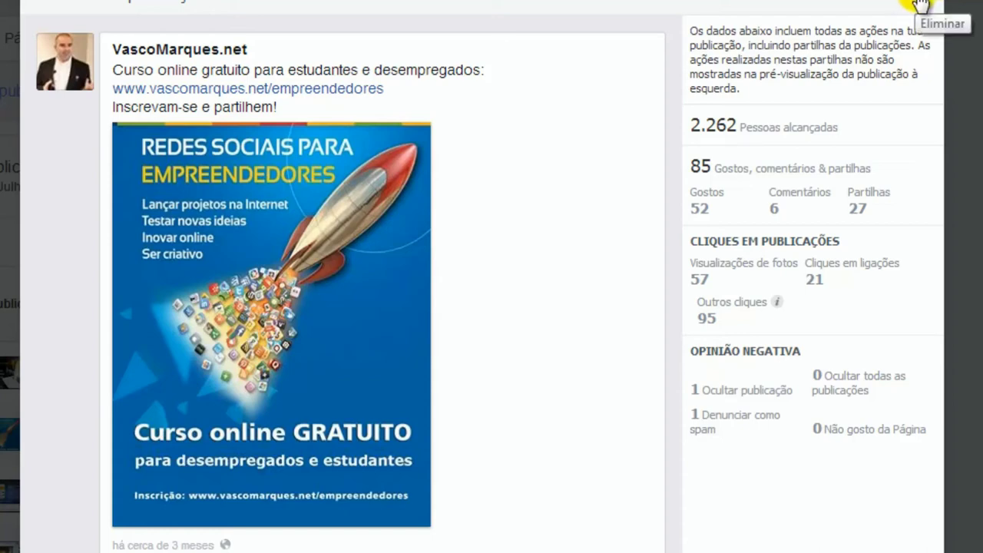
{"action": "left_click", "coordinate": [919, 5]}
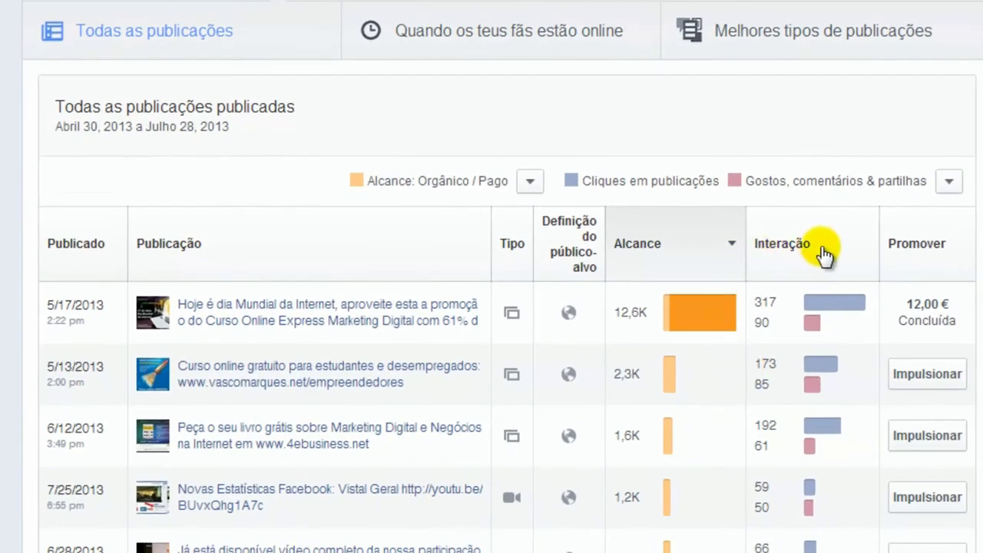
Sort the posts by Gostos, comentários & partilhas in the Interação column and look through the list
{"action": "left_click", "coordinate": [786, 246]}
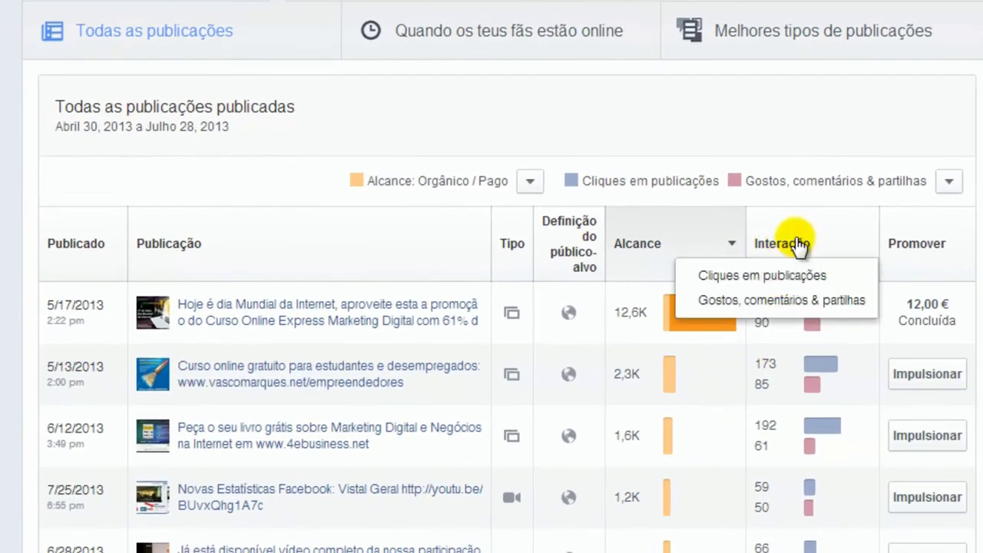
{"action": "left_click", "coordinate": [739, 300]}
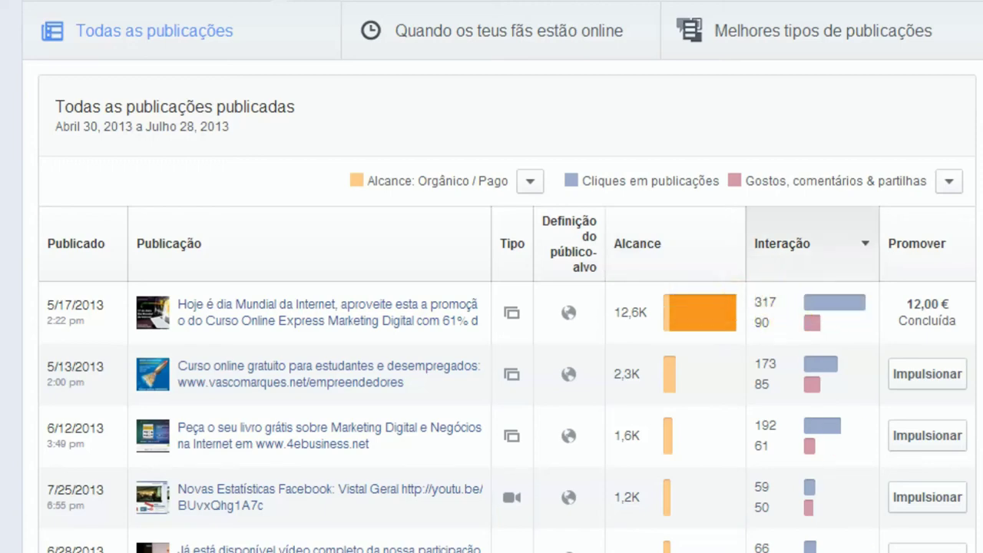
{"action": "scroll", "coordinate": [507, 308], "scroll_direction": "down", "scroll_amount": 15}
{"action": "scroll", "coordinate": [507, 307], "scroll_direction": "up", "scroll_amount": 20}
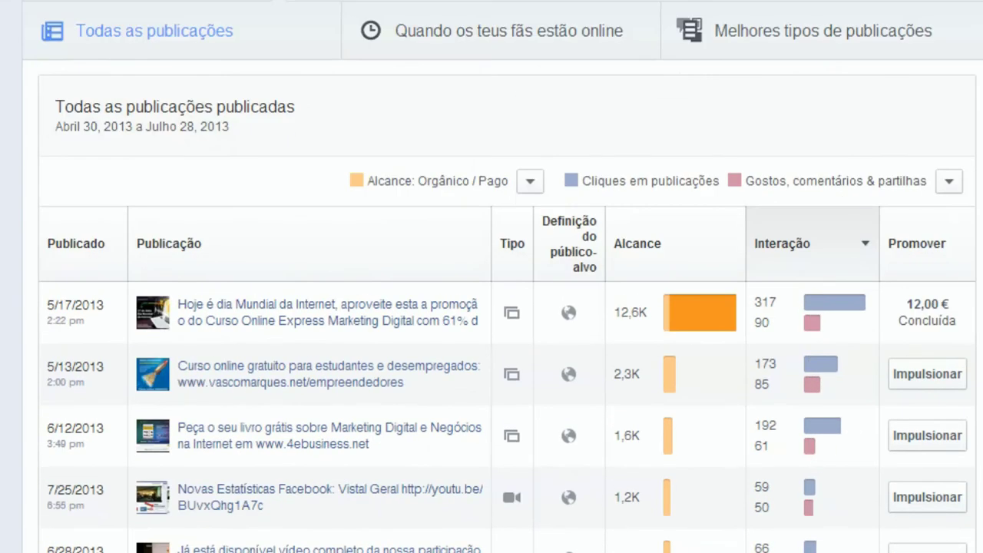